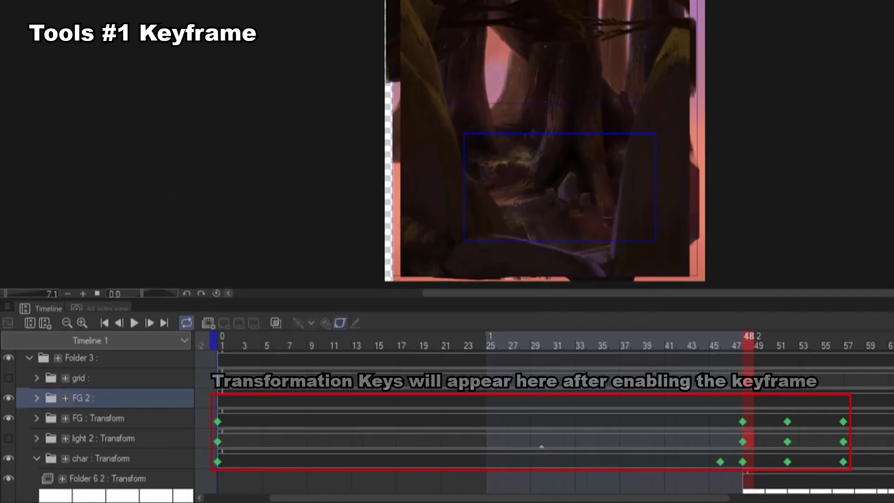
# Step: Enable keyframes on the FG 2 folder and create keyframes at frame 1 with linear and smooth interpolation
pyautogui.click(340, 324)
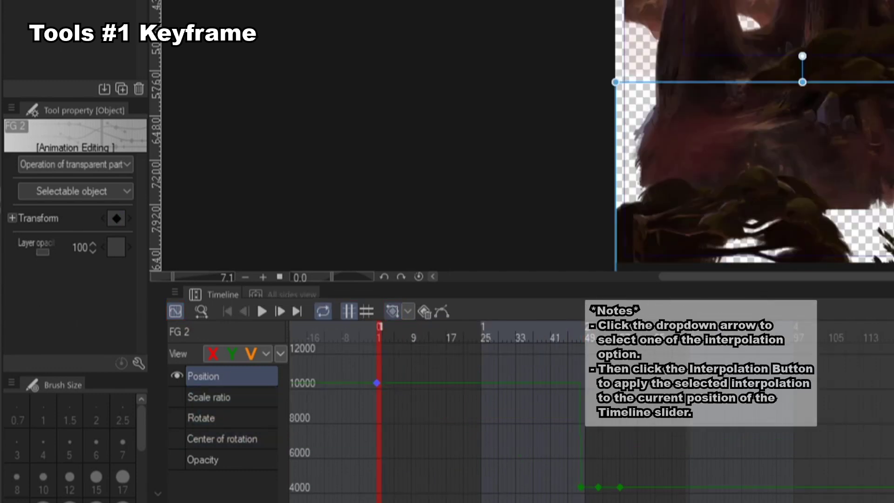
pyautogui.click(408, 311)
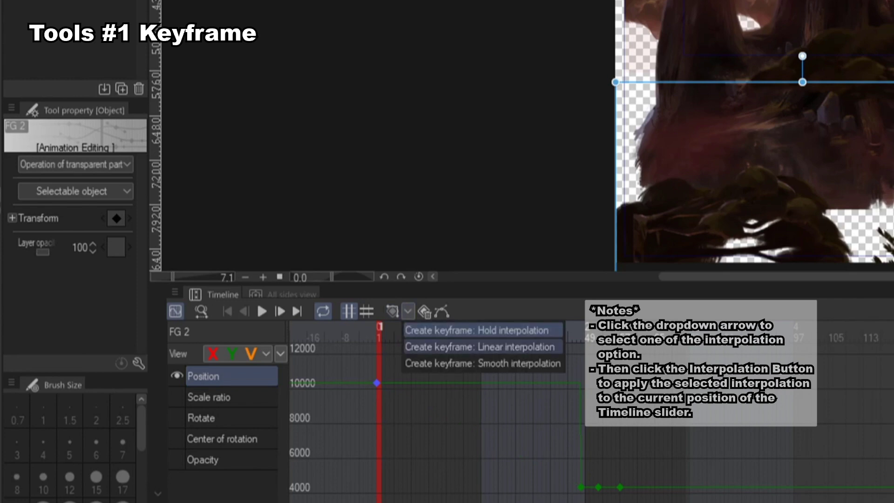
pyautogui.click(483, 346)
pyautogui.click(393, 311)
pyautogui.click(408, 311)
pyautogui.click(483, 363)
pyautogui.click(393, 311)
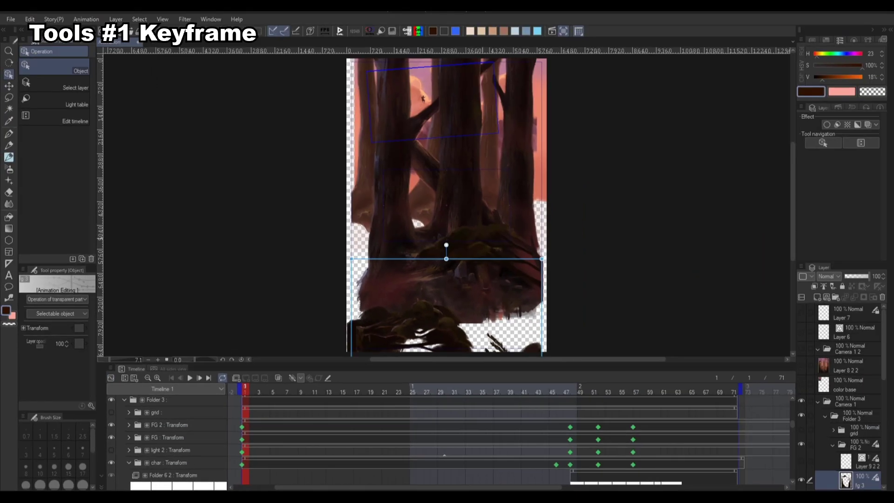
# Step: Disable keyframes on the FG 2 folder to unlock it, and draw a stroke on its fg 3 layer with the LEFU_Pencil Brush
pyautogui.click(8, 157)
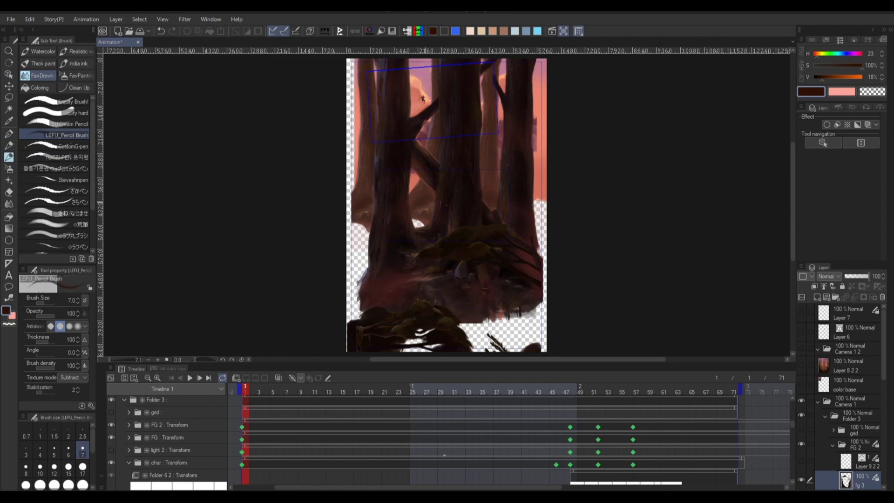
pyautogui.click(447, 181)
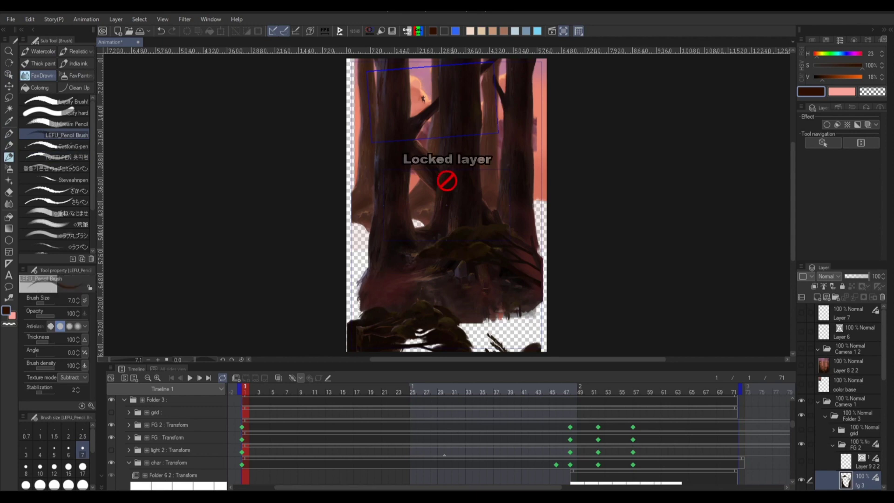
pyautogui.click(169, 425)
pyautogui.click(319, 377)
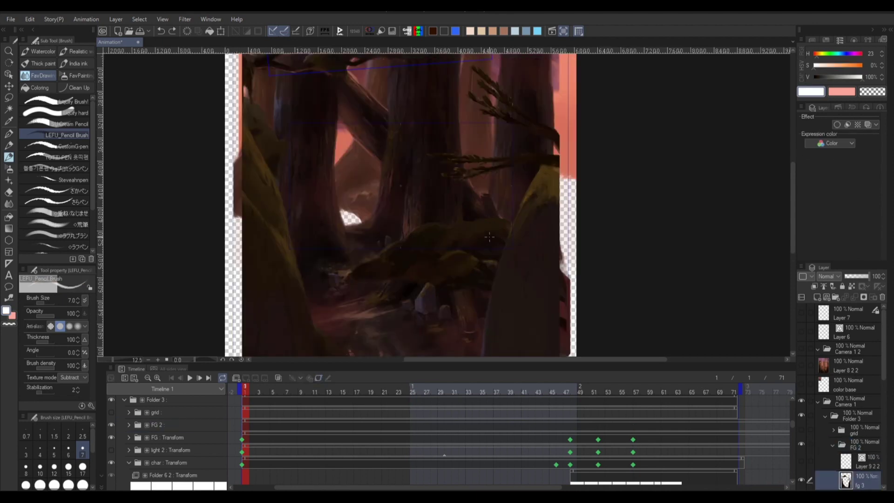
pyautogui.moveTo(482, 232)
pyautogui.mouseDown()
pyautogui.moveTo(461, 269)
pyautogui.moveTo(525, 259)
pyautogui.moveTo(528, 304)
pyautogui.mouseUp()
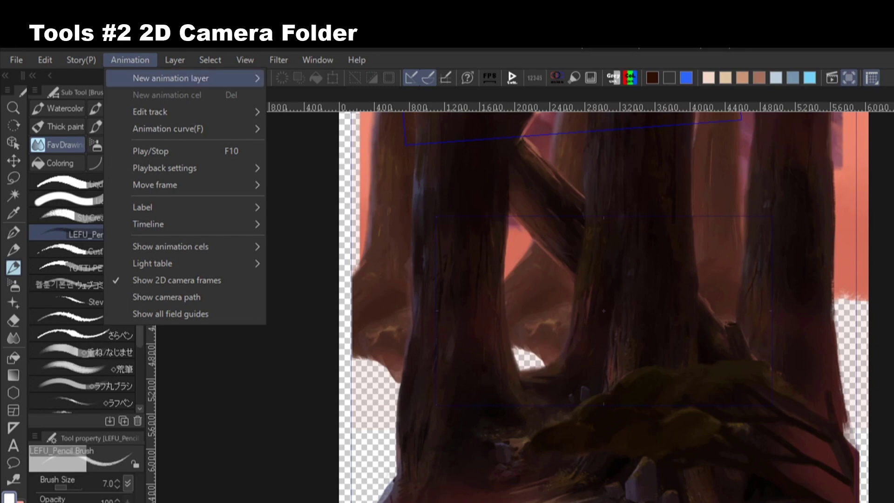
# Step: Expand the Camera 1 folder's transform tracks and examine its animation curves in the graph editor
pyautogui.moveTo(184, 78)
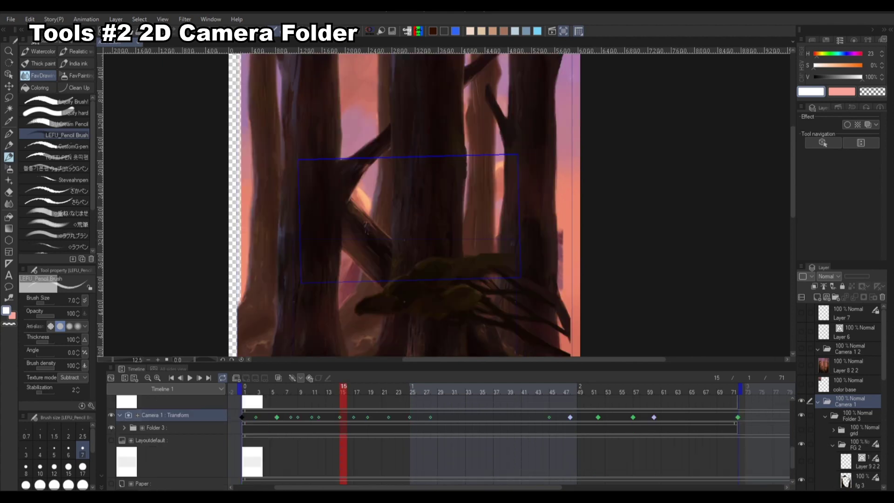
pyautogui.click(138, 415)
pyautogui.click(144, 415)
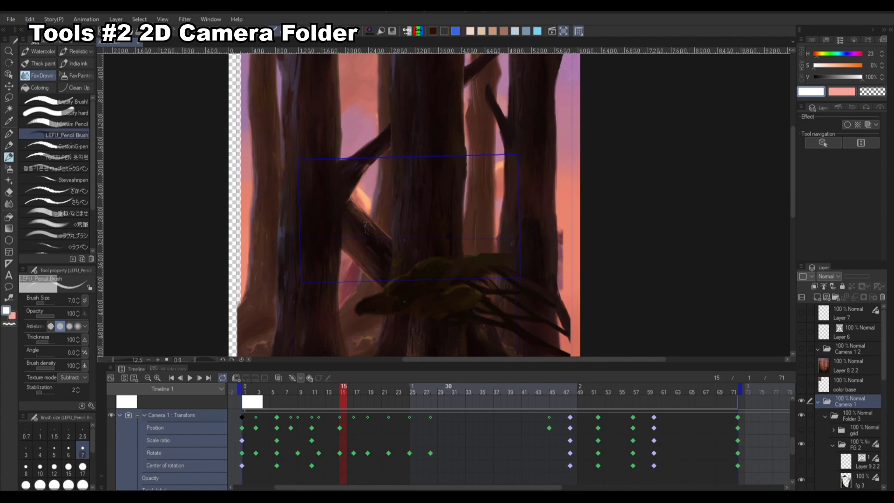
pyautogui.click(110, 378)
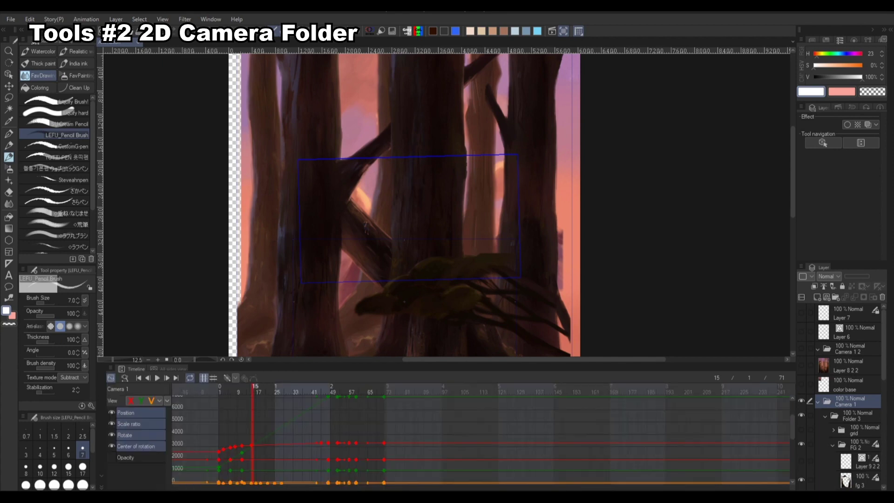
pyautogui.click(236, 377)
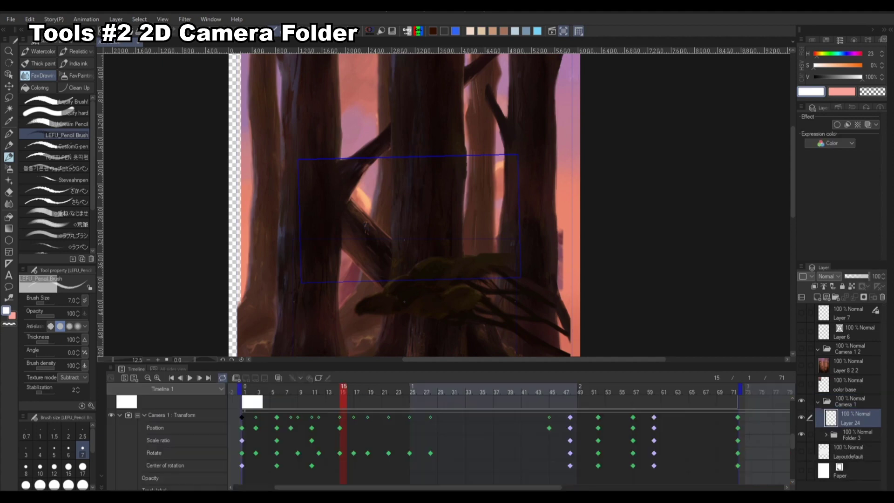
# Step: Draw a freehand test stroke on Layer 24 inside the Camera 1 folder and undo it
pyautogui.moveTo(492, 203)
pyautogui.mouseDown()
pyautogui.moveTo(508, 201)
pyautogui.moveTo(553, 315)
pyautogui.mouseUp()
pyautogui.hotkey('ctrl', 'z')
# Step: Select the Camera 1 folder with the Object tool and set its display mode to Show camera's field of view
pyautogui.click(851, 401)
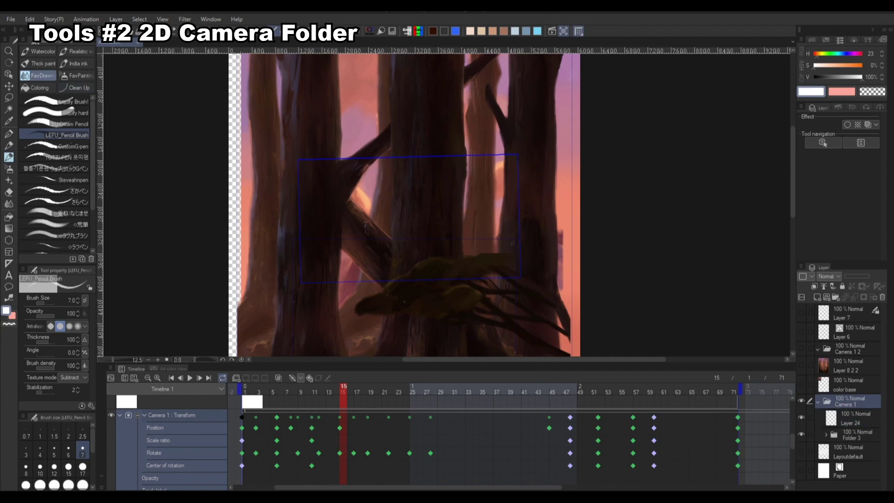
pyautogui.click(8, 74)
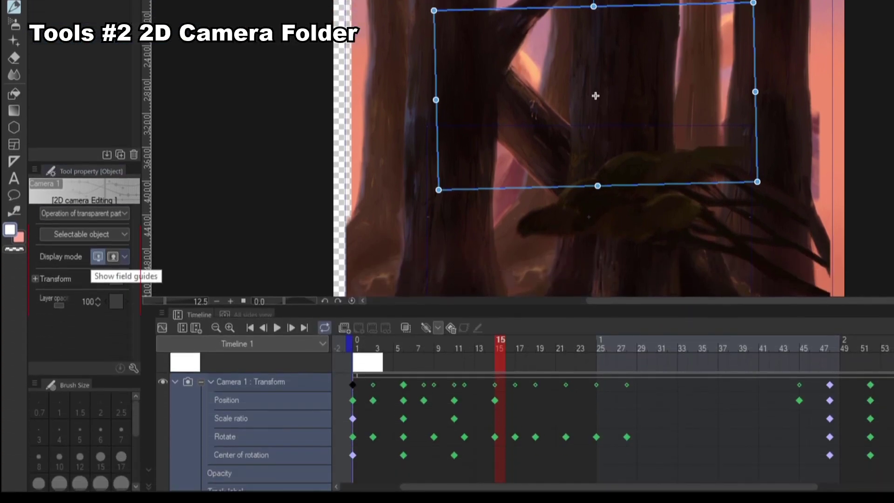
pyautogui.click(124, 257)
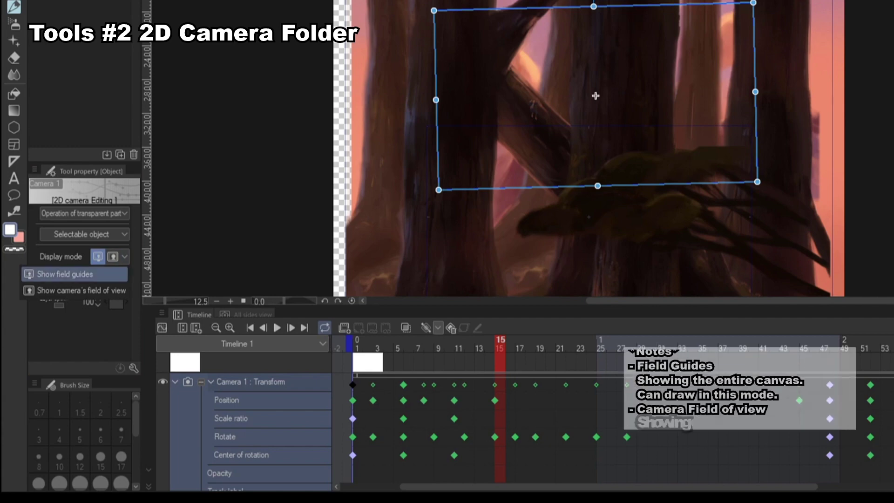
pyautogui.press('Escape')
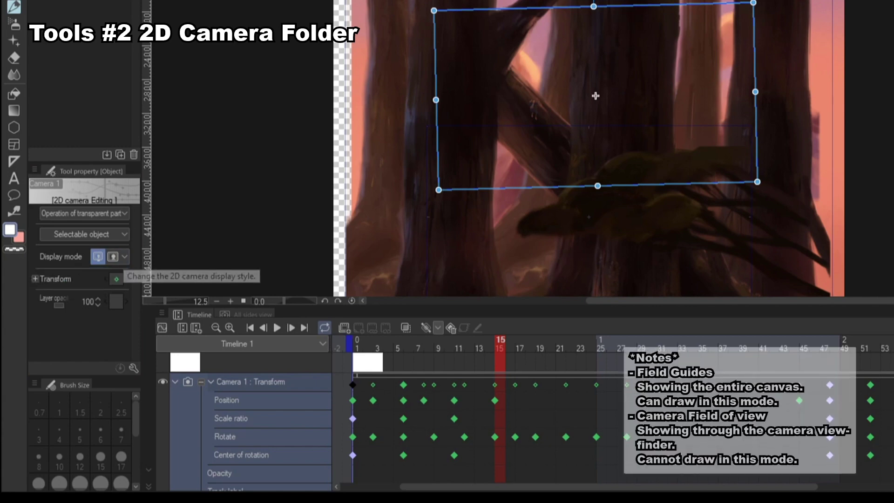
pyautogui.click(125, 256)
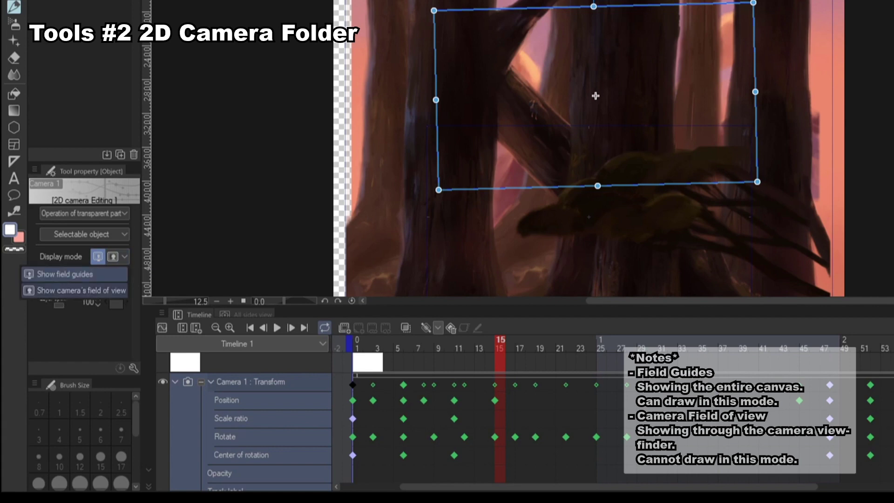
pyautogui.click(81, 291)
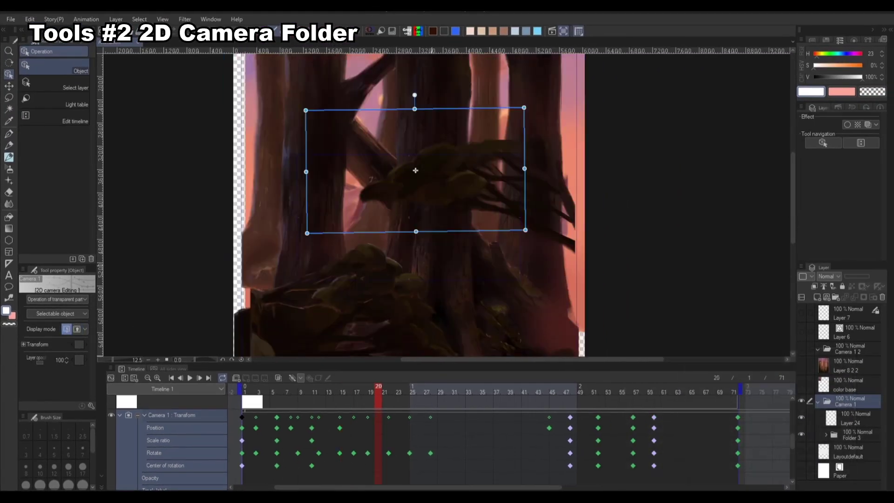
# Step: Draw a short test stroke on Layer 24 at frame 20, near the camera frame's lower edge, and undo it
pyautogui.click(855, 418)
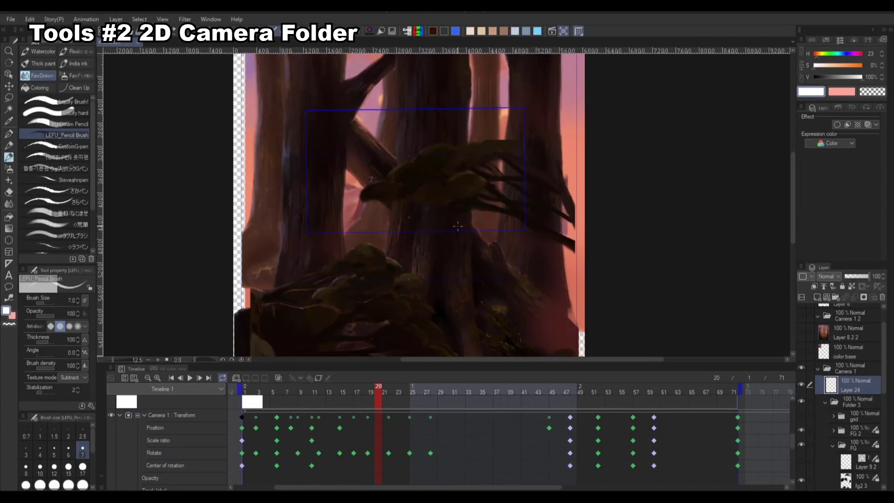
pyautogui.moveTo(451, 242)
pyautogui.mouseDown()
pyautogui.moveTo(462, 221)
pyautogui.moveTo(509, 282)
pyautogui.mouseUp()
pyautogui.hotkey('ctrl', 'z')
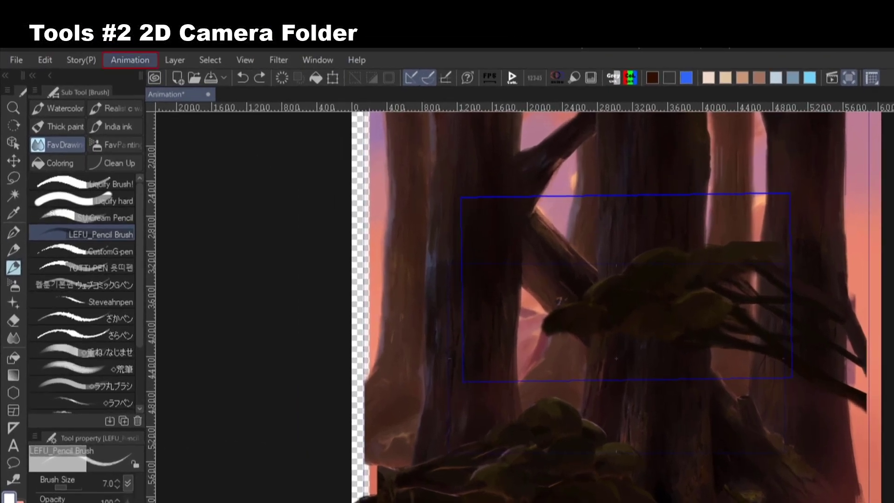
pyautogui.click(130, 60)
pyautogui.moveTo(186, 168)
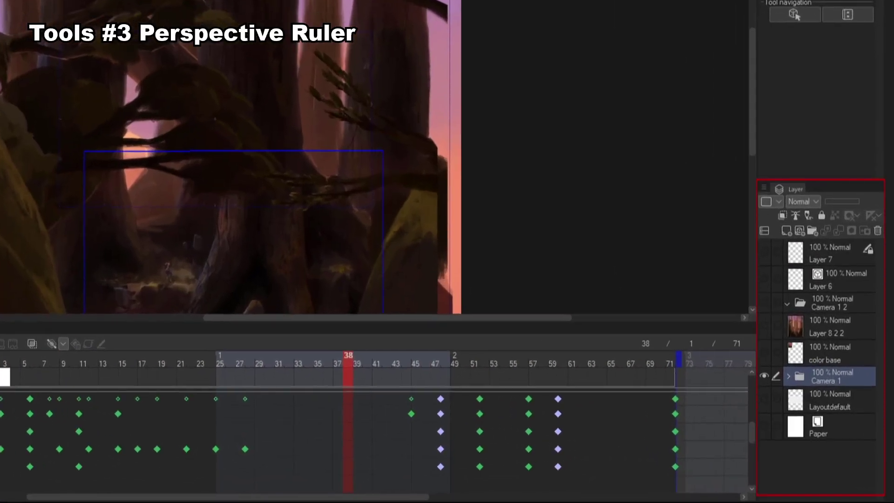
# Step: Create a 1 point perspective ruler on a new layer above the Paper layer
pyautogui.rightClick(838, 455)
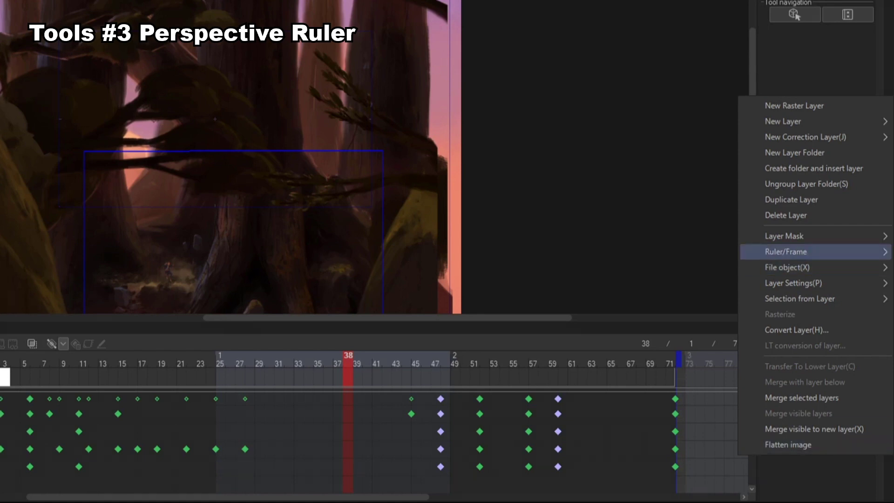
pyautogui.moveTo(786, 252)
pyautogui.click(644, 322)
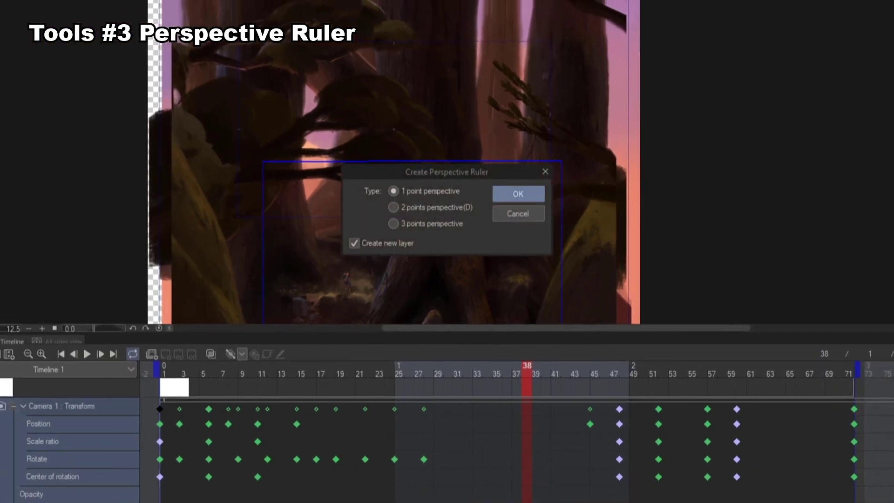
pyautogui.click(518, 194)
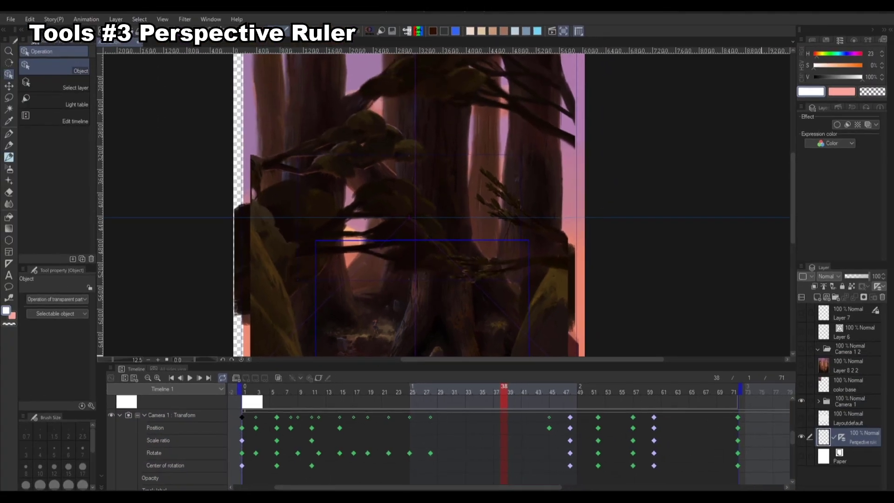
# Step: Show the perspective ruler's vertical side grid and ground grid, and set the grid size to 70
pyautogui.click(841, 437)
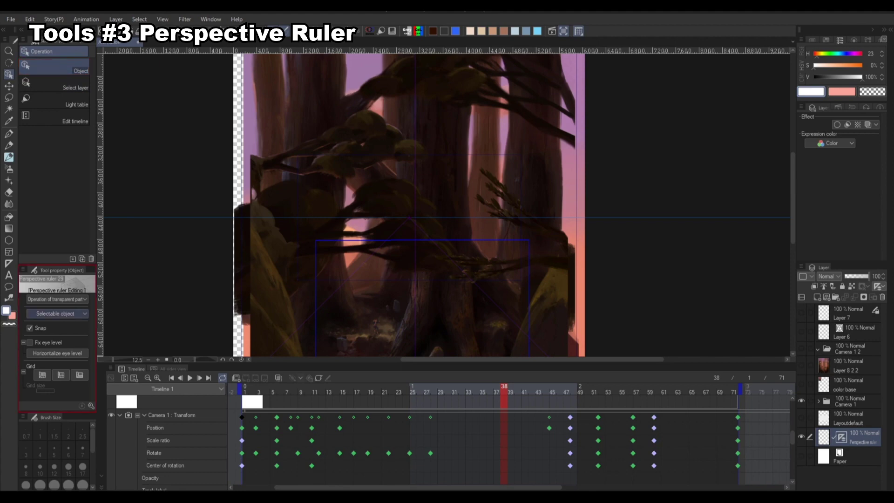
pyautogui.click(61, 375)
pyautogui.click(79, 375)
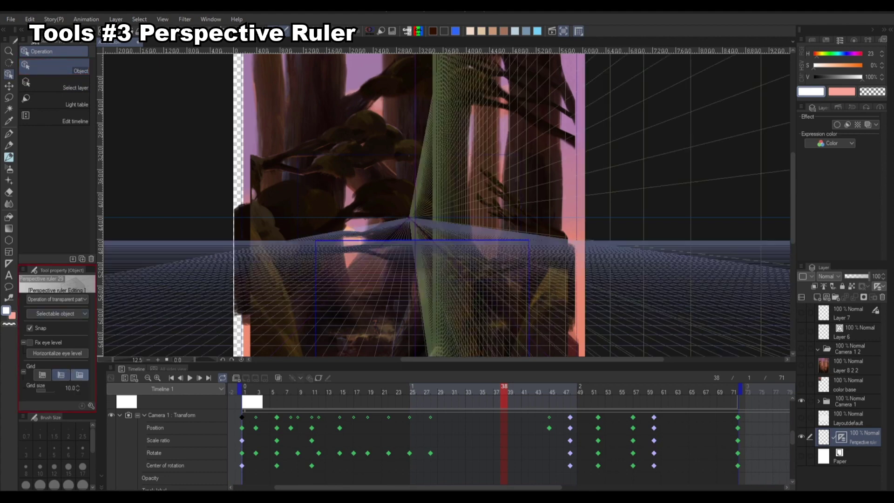
pyautogui.moveTo(41, 390); pyautogui.dragTo(41, 390)
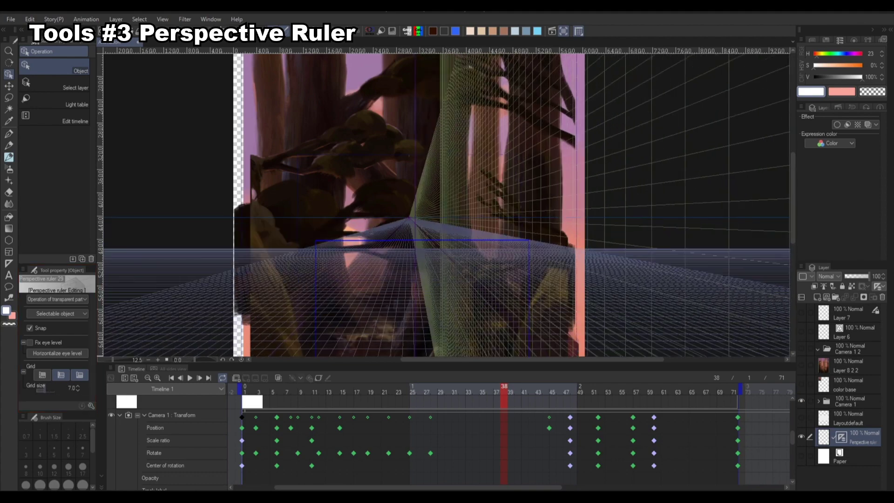
pyautogui.click(70, 388)
pyautogui.write('70')
pyautogui.press('Return')
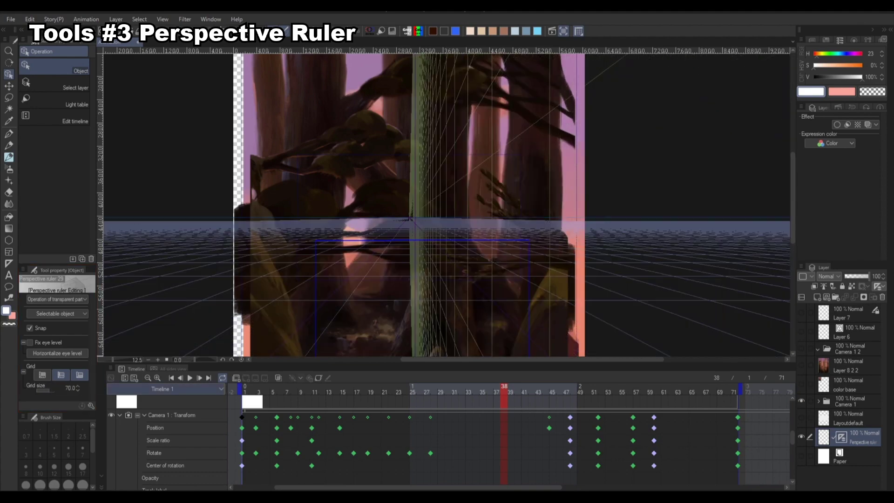
# Step: Select the perspective ruler on the canvas and move its grid handle straight up to reposition the grid
pyautogui.click(372, 182)
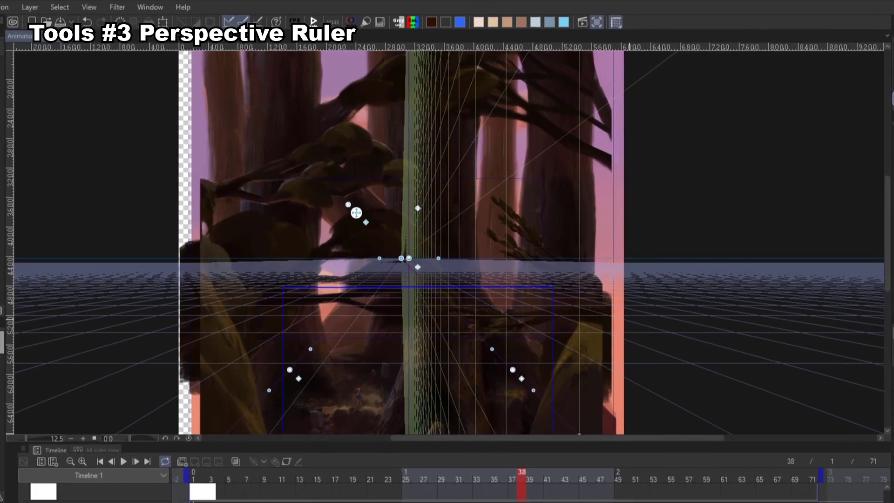
pyautogui.moveTo(630, 320); pyautogui.dragTo(606, 256)
pyautogui.moveTo(556, 373); pyautogui.dragTo(556, 285)
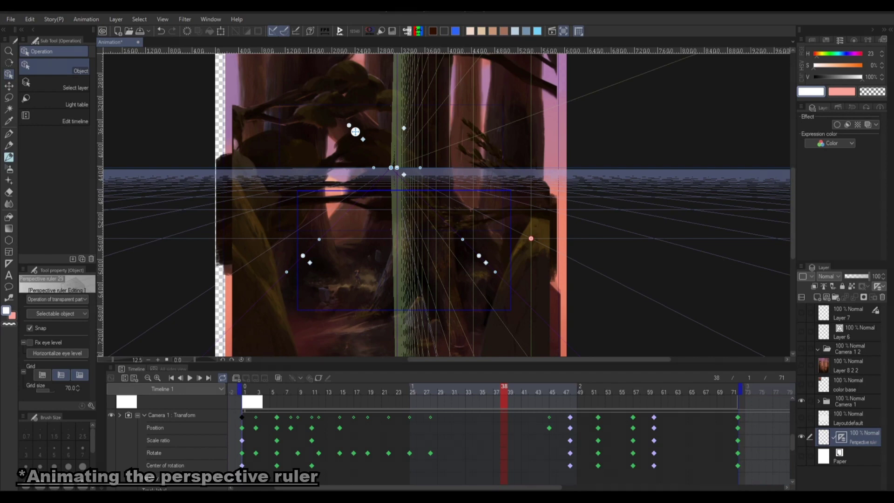
# Step: Create a new animation folder and move the perspective ruler layer into it
pyautogui.scroll(1, 449, 440)
pyautogui.scroll(4, 128, 472)
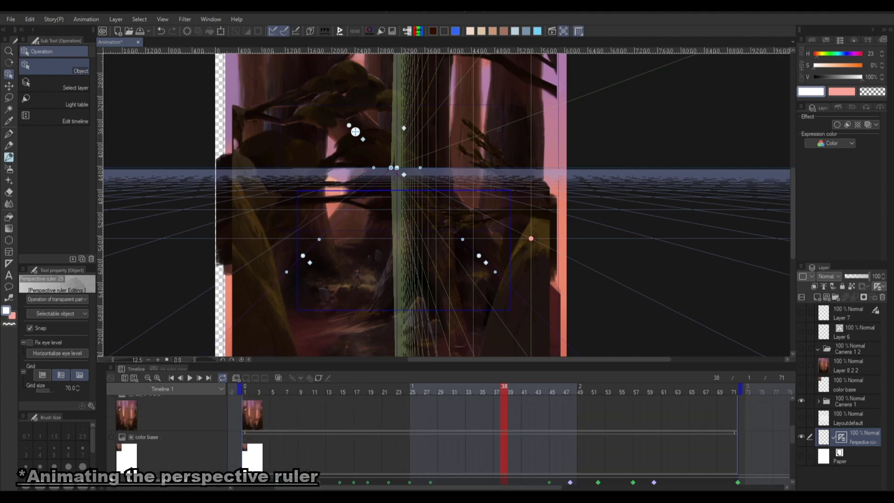
pyautogui.scroll(-5, 128, 472)
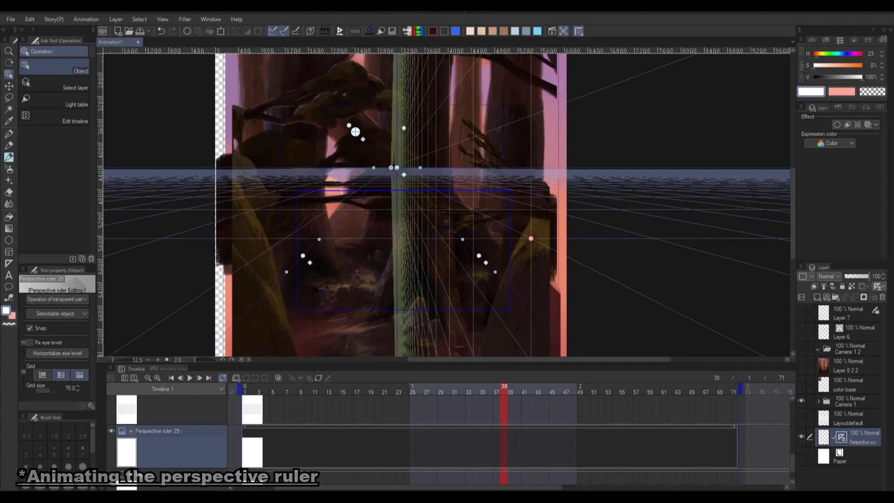
pyautogui.click(236, 377)
pyautogui.moveTo(853, 453); pyautogui.dragTo(852, 436)
# Step: Specify the Perspective ruler 29 layer as the animation folder's cel at frame 1
pyautogui.click(244, 389)
pyautogui.click(255, 378)
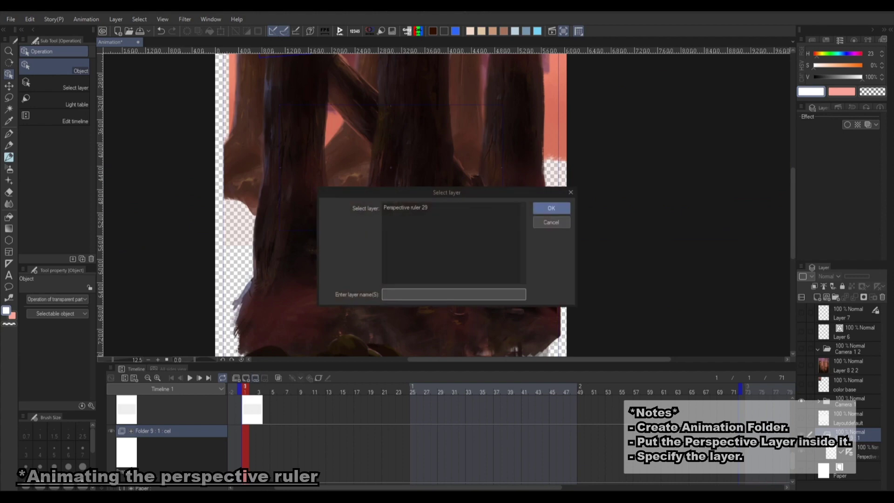
pyautogui.click(410, 207)
pyautogui.click(551, 208)
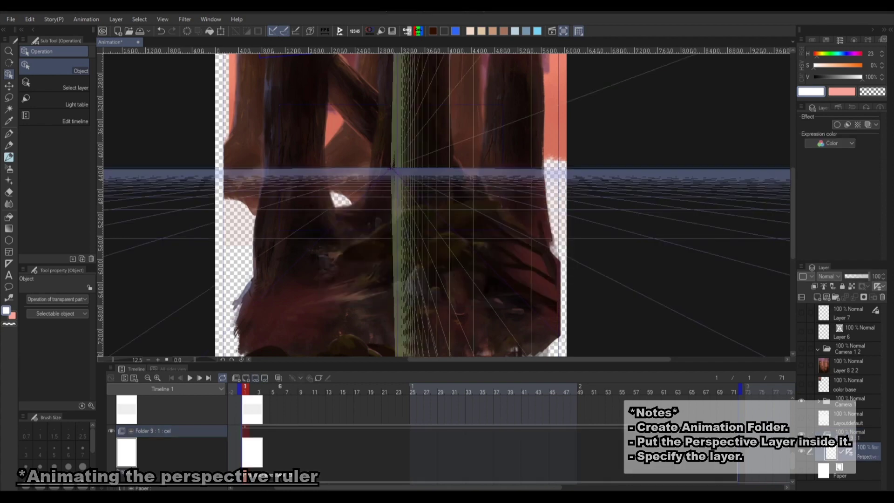
# Step: Add a new animation cel with the perspective ruler at frame 2 of the animation folder
pyautogui.moveTo(392, 169); pyautogui.dragTo(423, 163)
pyautogui.click(252, 389)
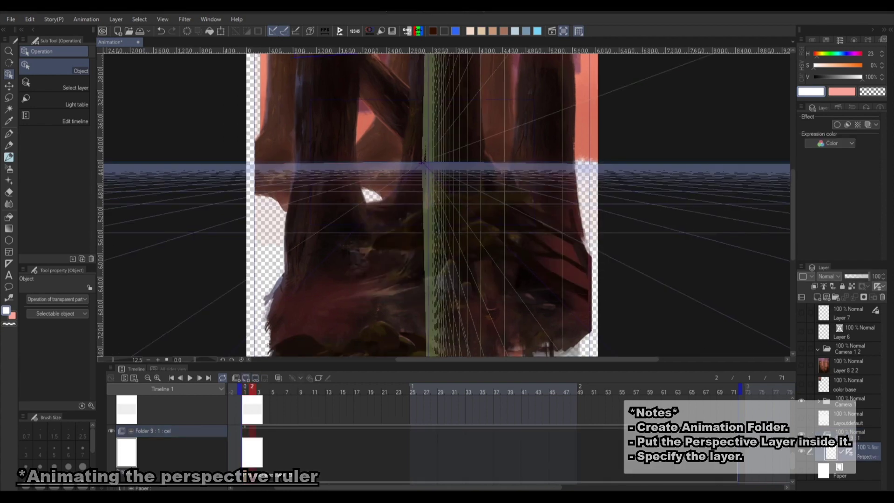
pyautogui.click(246, 378)
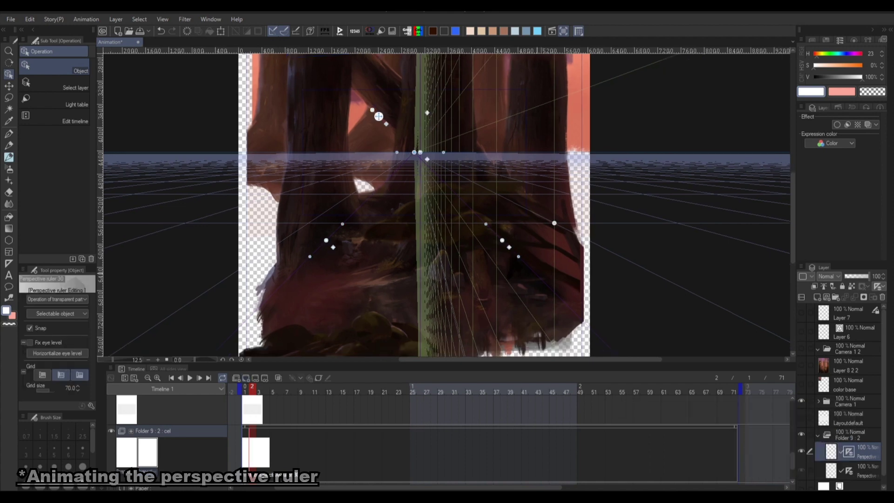
# Step: Move the perspective ruler's grid handle upward on the frame 2 cel and add a new animation cel at frame 3
pyautogui.moveTo(554, 223); pyautogui.dragTo(557, 193)
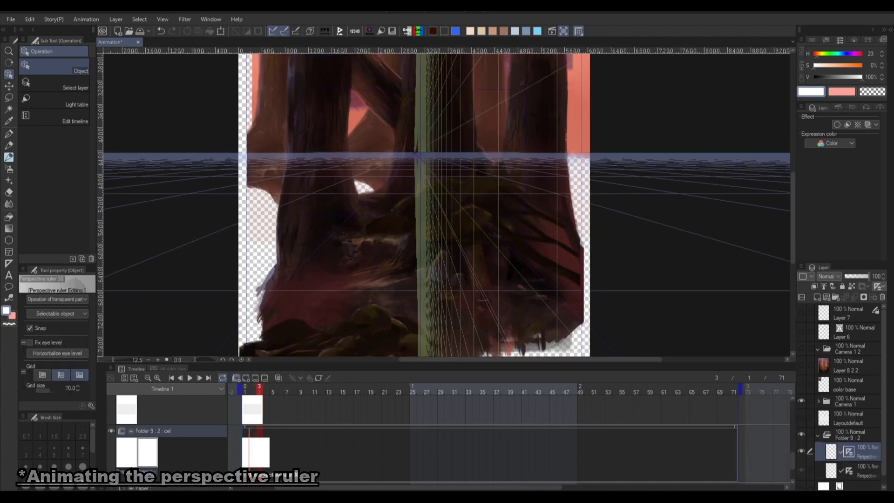
pyautogui.click(246, 378)
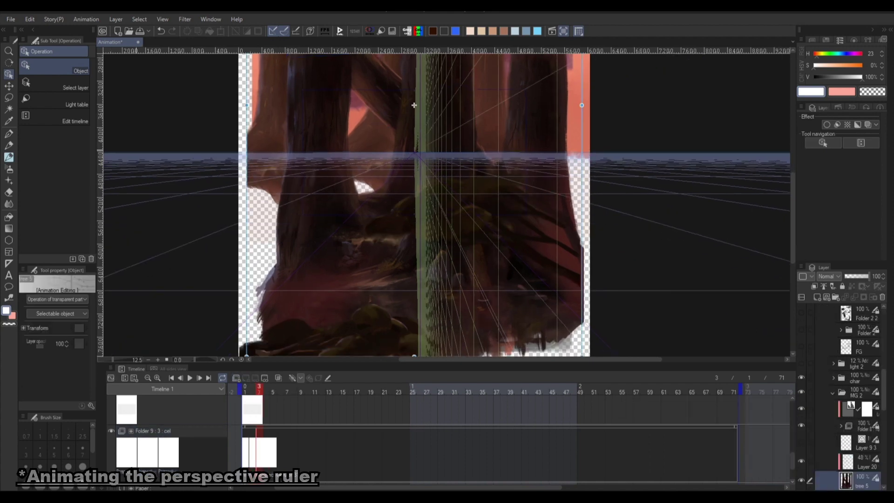
pyautogui.click(246, 378)
# Step: Raise the perspective ruler's grid handle on the new cel, paste the ruler at the next frame, and select the copy
pyautogui.click(559, 178)
pyautogui.moveTo(559, 178); pyautogui.dragTo(569, 126)
pyautogui.press('Right')
pyautogui.hotkey('ctrl', 'v')
pyautogui.click(563, 159)
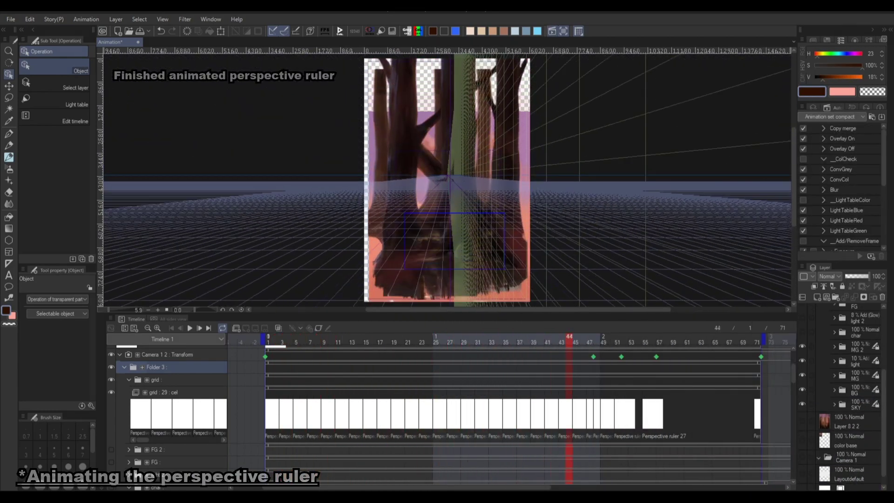
# Step: Scrub through the timeline to review the finished animated perspective ruler
pyautogui.moveTo(535, 339); pyautogui.dragTo(373, 339)
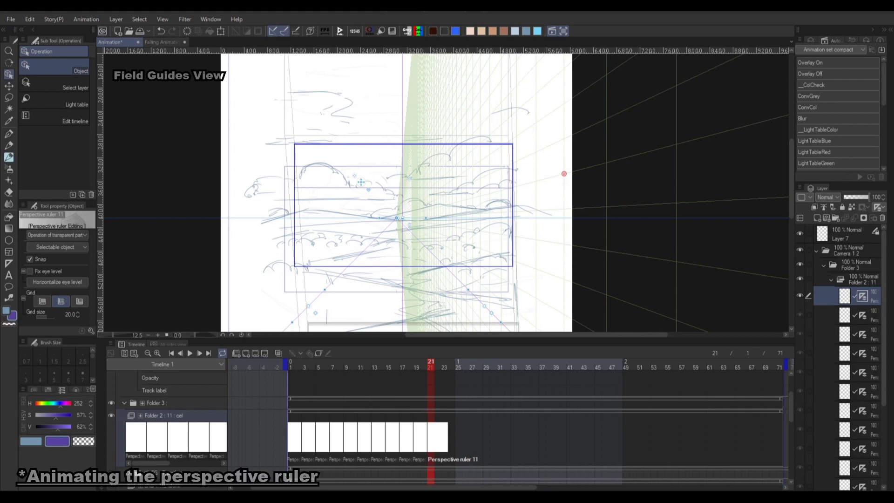
# Step: Move the perspective ruler's handle down on the frame 23 cel to follow the field guide, and select the ruler at frame 25
pyautogui.moveTo(431, 365)
pyautogui.mouseDown()
pyautogui.moveTo(410, 364)
pyautogui.moveTo(445, 364)
pyautogui.mouseUp()
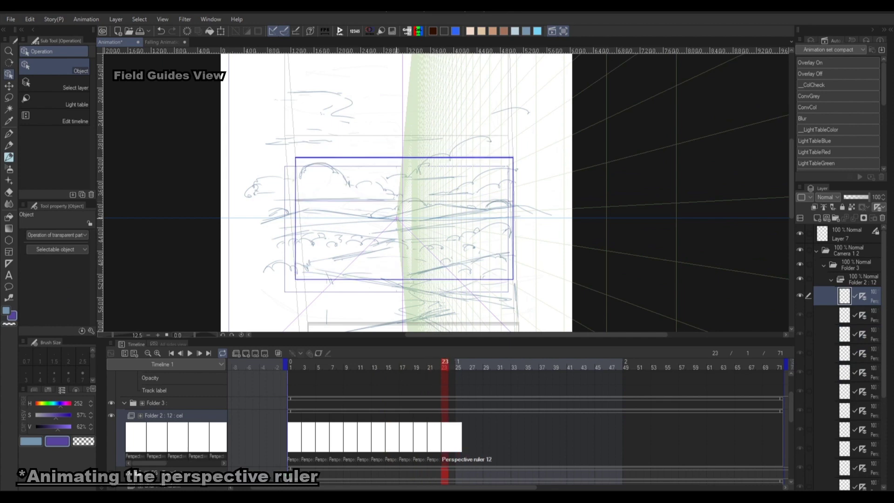
pyautogui.click(361, 182)
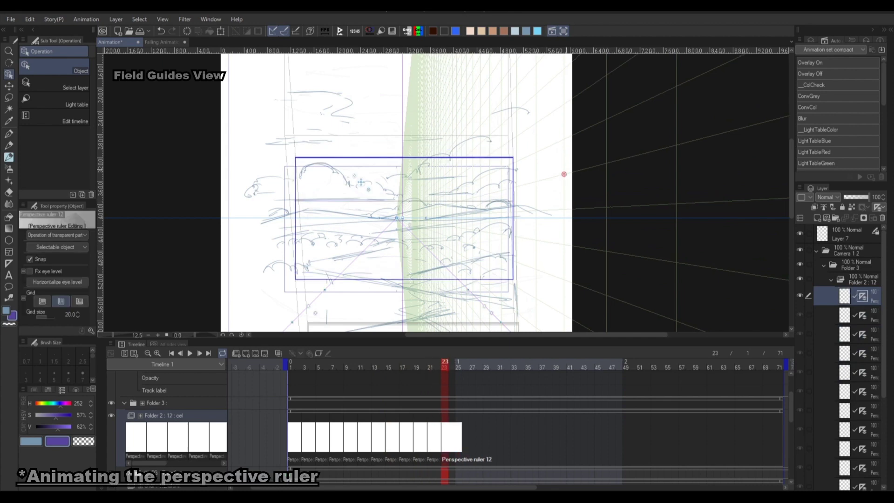
pyautogui.moveTo(563, 175); pyautogui.dragTo(564, 193)
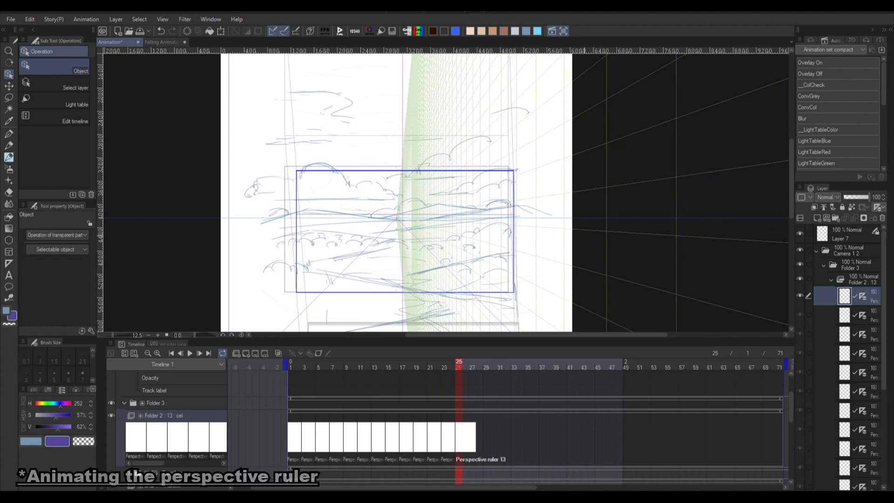
pyautogui.click(361, 182)
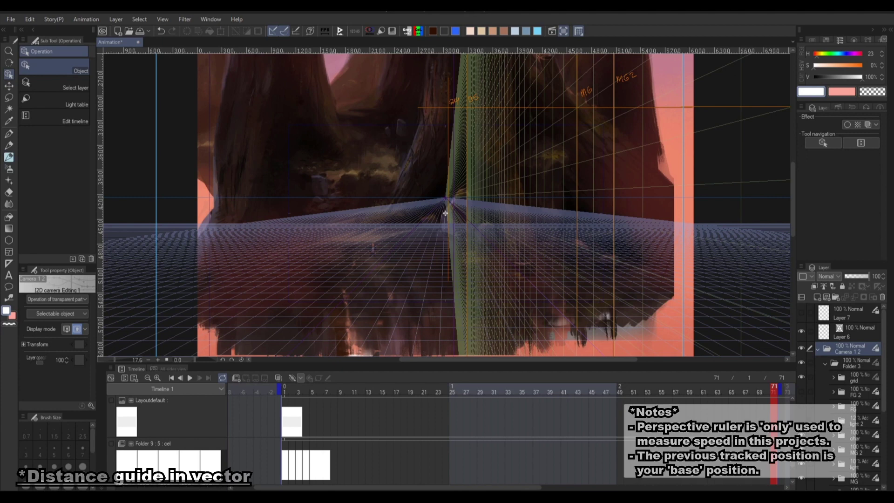
# Step: Select the Layer 6 vector layer containing the distance guides and start a Scale/Rotate transformation on it
pyautogui.click(446, 213)
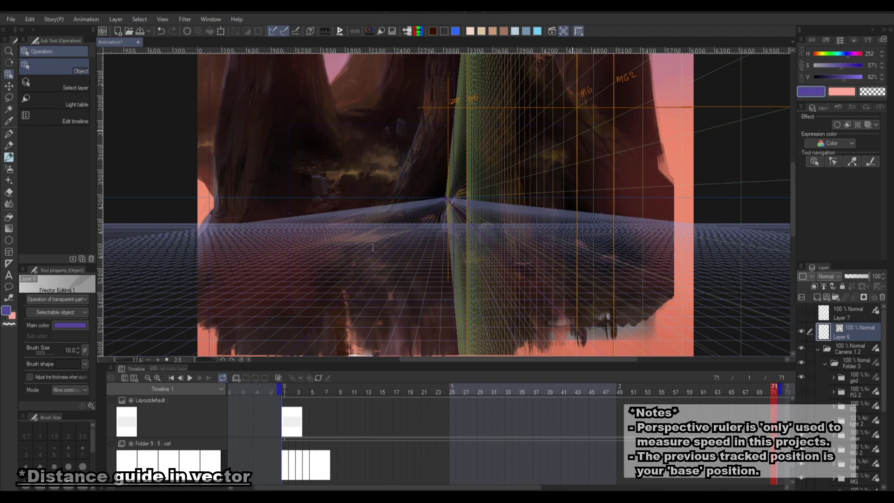
pyautogui.hotkey('ctrl', 't')
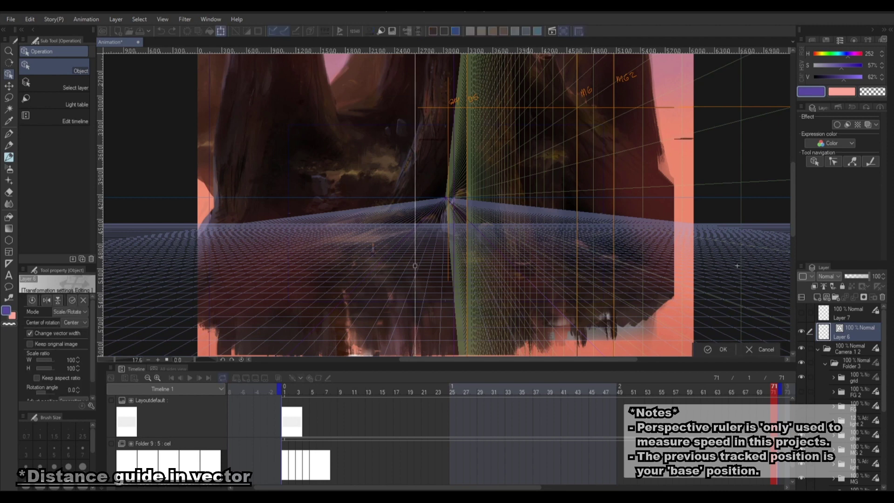
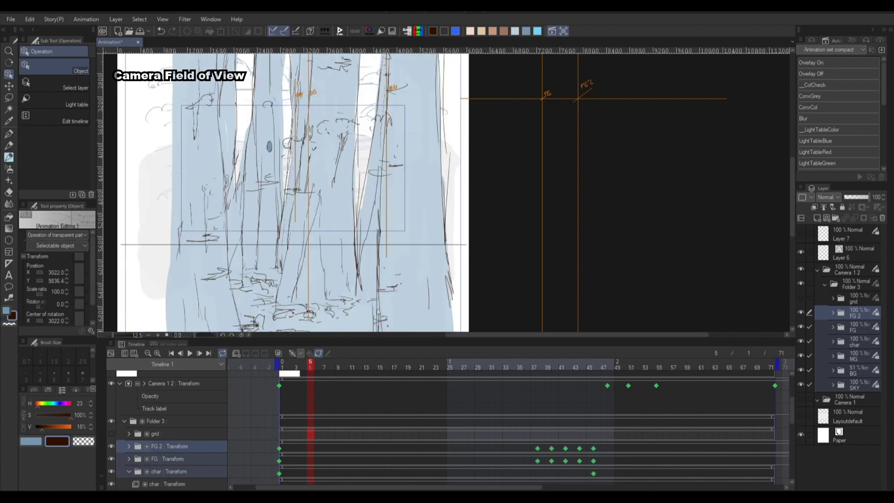
# Step: Select the FG folder at frame 46 and show the grid folder for measuring its movement
pyautogui.click(163, 459)
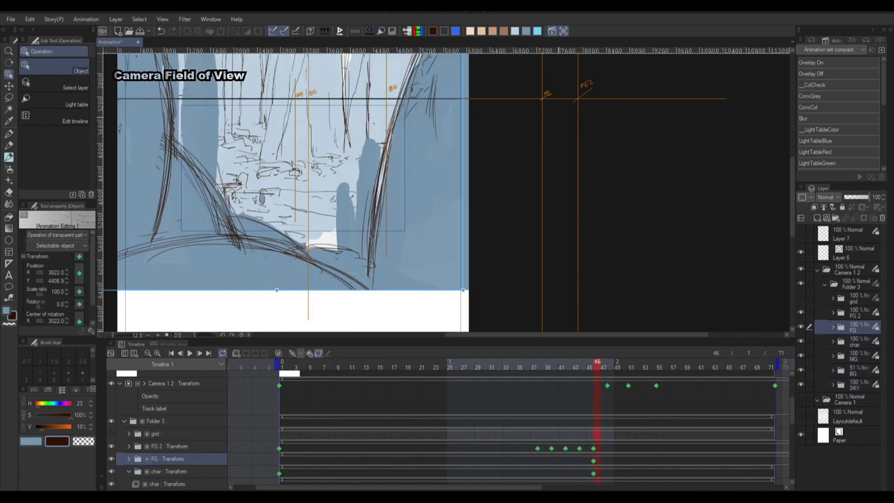
pyautogui.moveTo(293, 154); pyautogui.dragTo(317, 268)
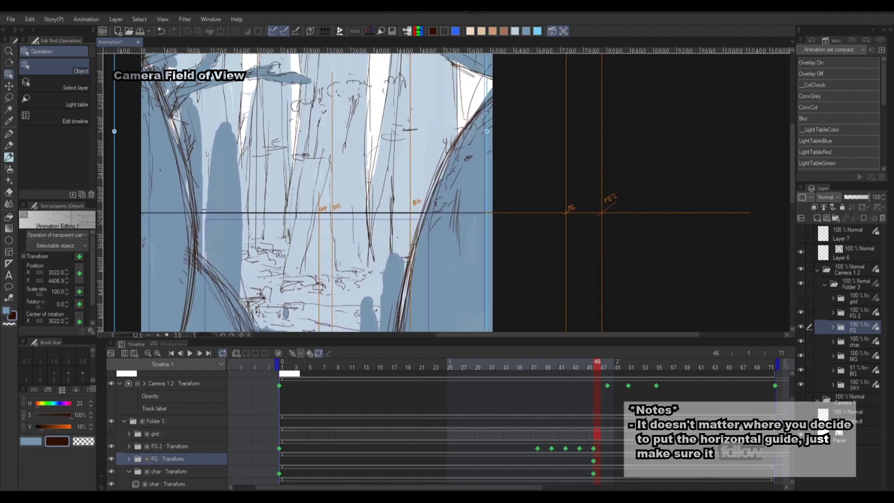
pyautogui.moveTo(300, 131); pyautogui.dragTo(327, 150)
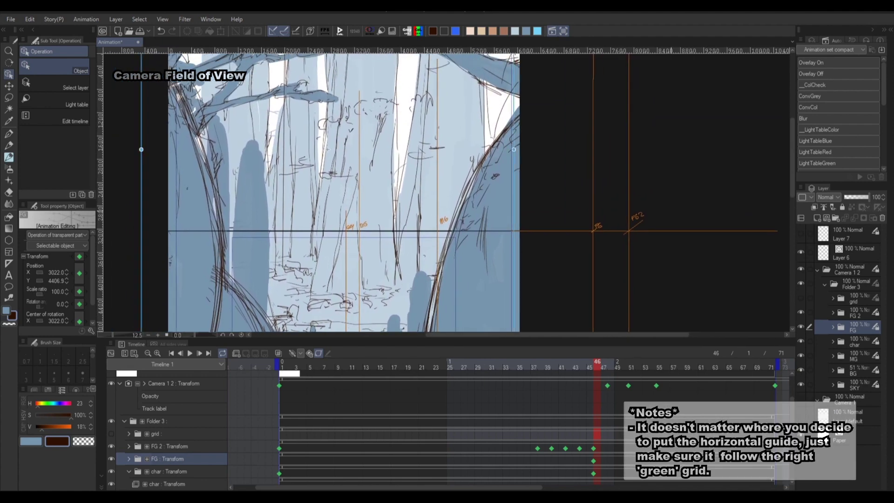
pyautogui.click(801, 297)
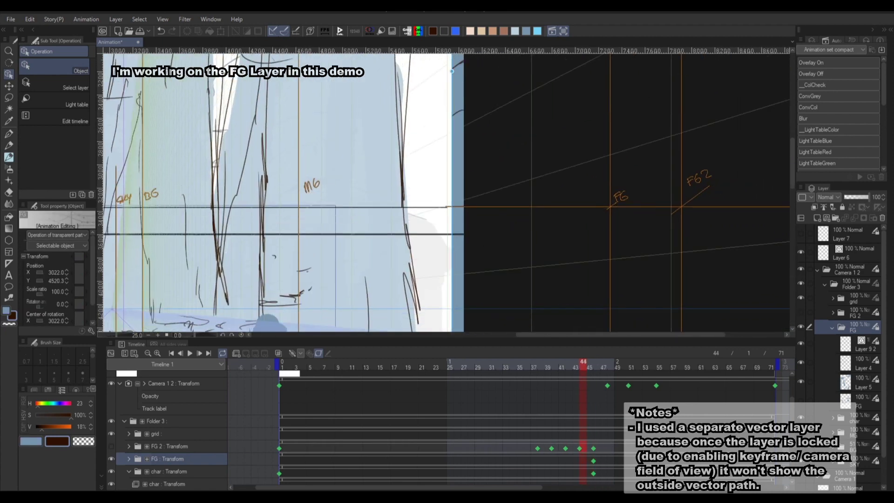
# Step: Align the Layer 6 distance guide with the grid and shift the FG folder down to match it, keyframing back to frame 38
pyautogui.click(847, 253)
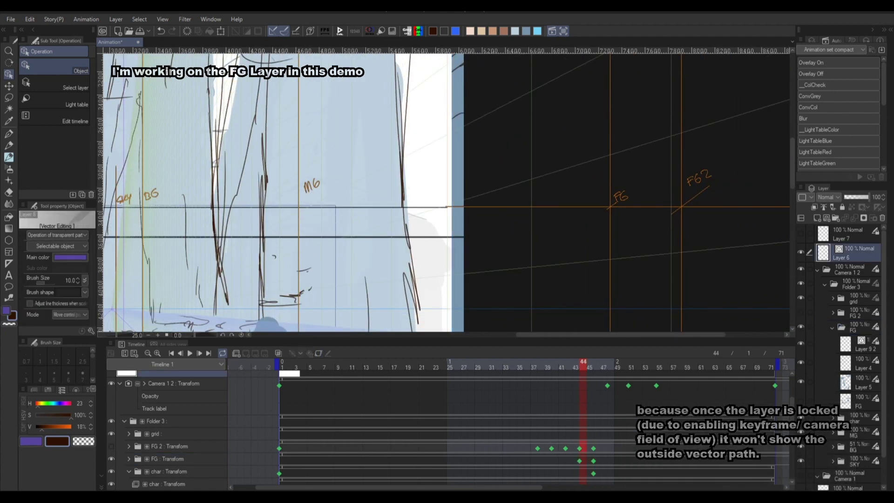
pyautogui.moveTo(621, 250); pyautogui.dragTo(620, 249)
pyautogui.click(847, 327)
pyautogui.moveTo(298, 237); pyautogui.dragTo(298, 260)
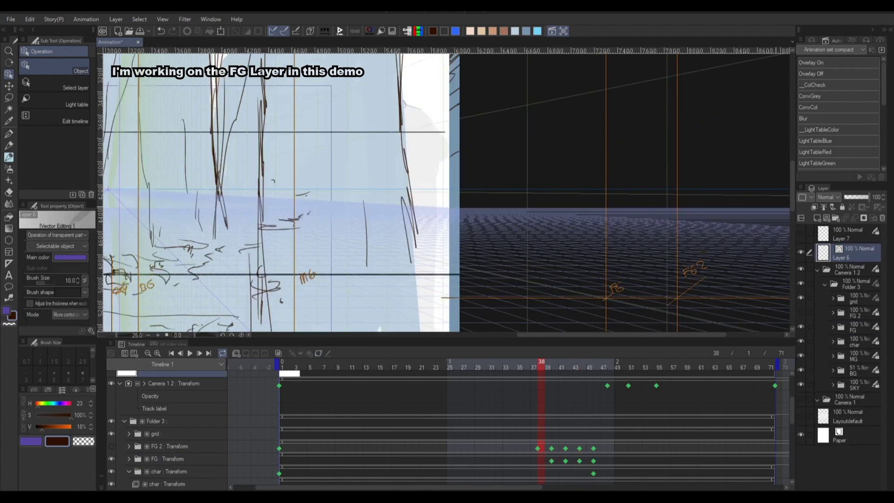
pyautogui.moveTo(298, 275); pyautogui.dragTo(298, 297)
# Step: Hide the grid folder and open the FG folder's position curves in the graph editor
pyautogui.hotkey('ctrl', '-')
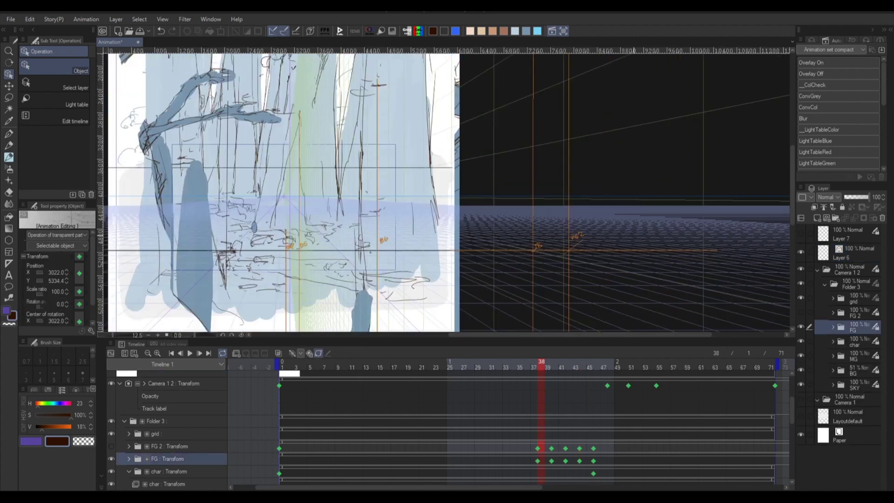
pyautogui.moveTo(446, 192); pyautogui.dragTo(516, 181)
pyautogui.click(111, 434)
pyautogui.click(111, 353)
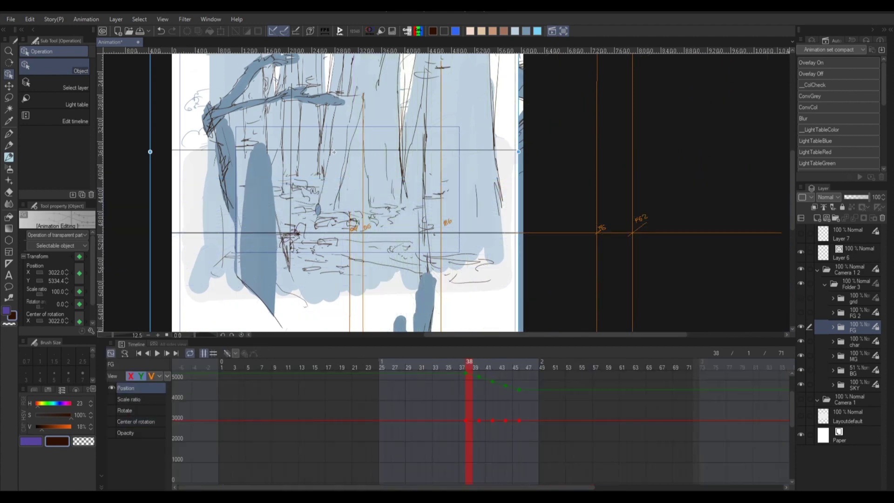
# Step: Raise the FG folder's Y position at frame 1 to about 9000 on its position curve
pyautogui.moveTo(465, 410); pyautogui.dragTo(462, 440)
pyautogui.click(219, 366)
pyautogui.moveTo(216, 405); pyautogui.dragTo(215, 380)
pyautogui.hotkey('ctrl', 'z')
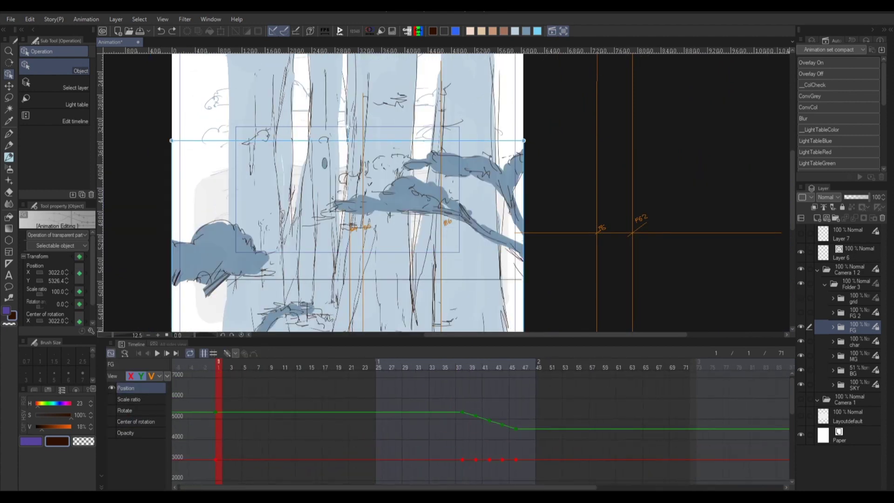
pyautogui.hotkey('ctrl', 'y')
pyautogui.moveTo(215, 419); pyautogui.dragTo(215, 387)
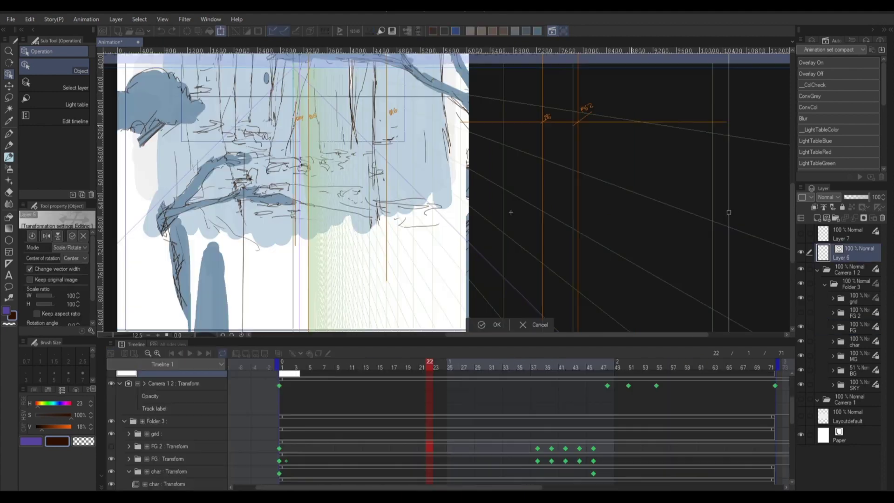
# Step: Move the Layer 6 distance guide straight down at frame 22 to line up with the FG folder's horizontal line
pyautogui.scroll(-2, 467, 82)
pyautogui.press('Return')
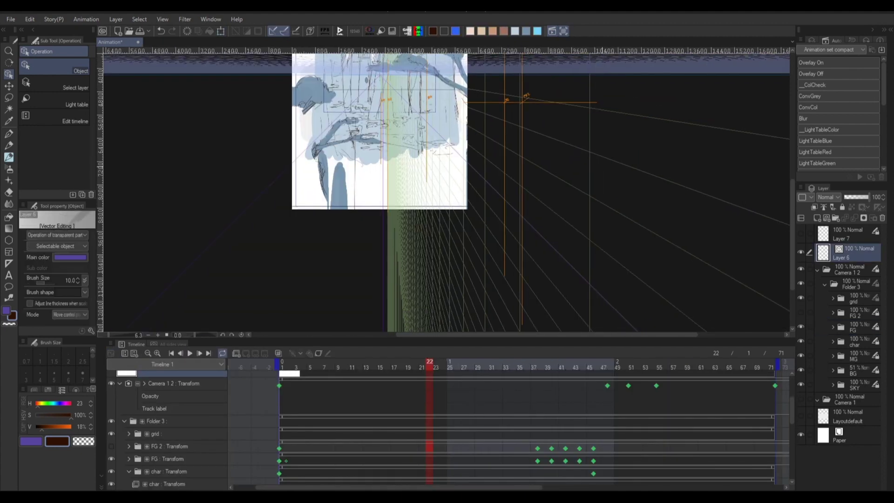
pyautogui.moveTo(602, 102); pyautogui.dragTo(603, 213)
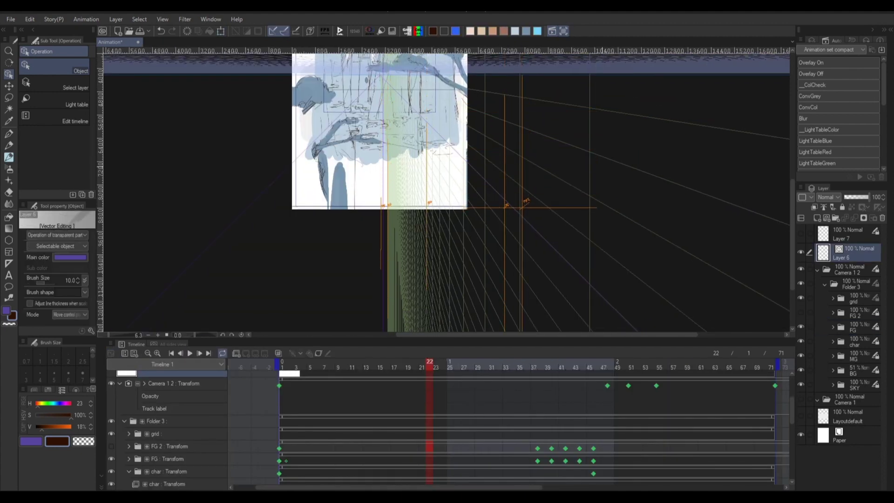
pyautogui.scroll(3, 467, 164)
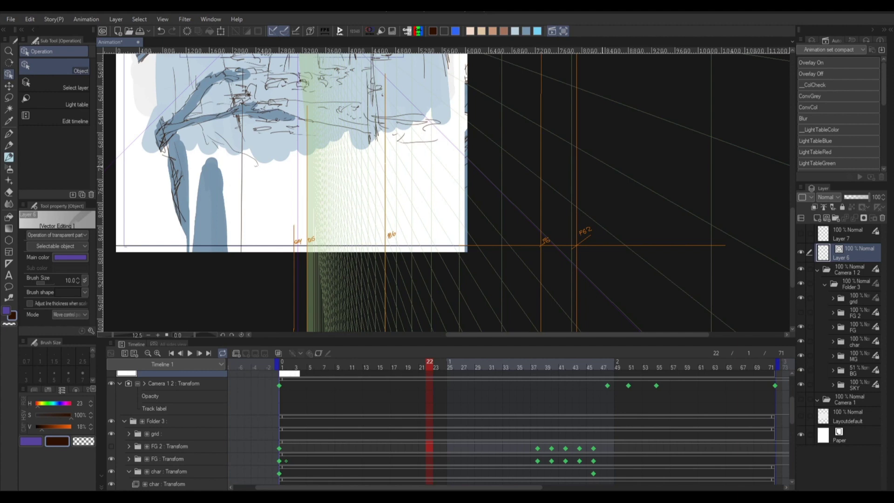
# Step: Advance to frame 25 and move the Layer 6 distance guide up to match the FG folder's horizontal line
pyautogui.press('Right')
pyautogui.press('Right')
pyautogui.press('Right')
pyautogui.moveTo(602, 246); pyautogui.dragTo(602, 206)
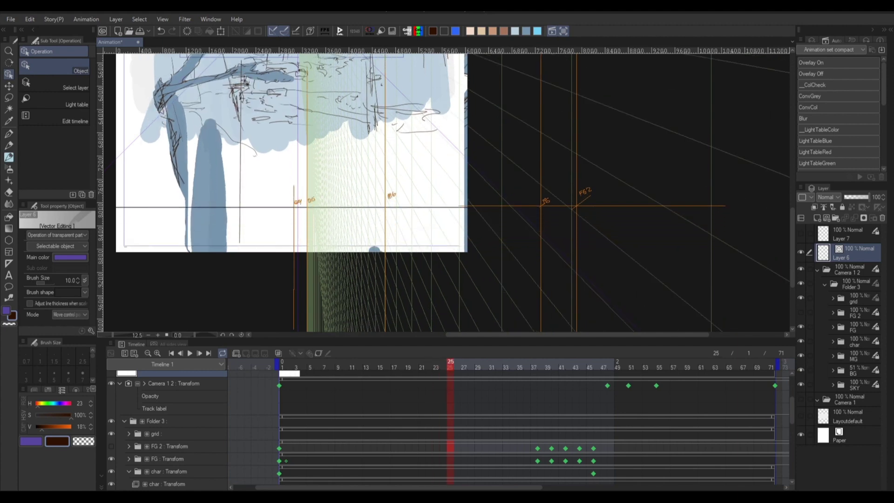
pyautogui.press('Down')
# Step: Select the FG folder at frame 25 and open its transform curves in the graph editor
pyautogui.click(283, 128)
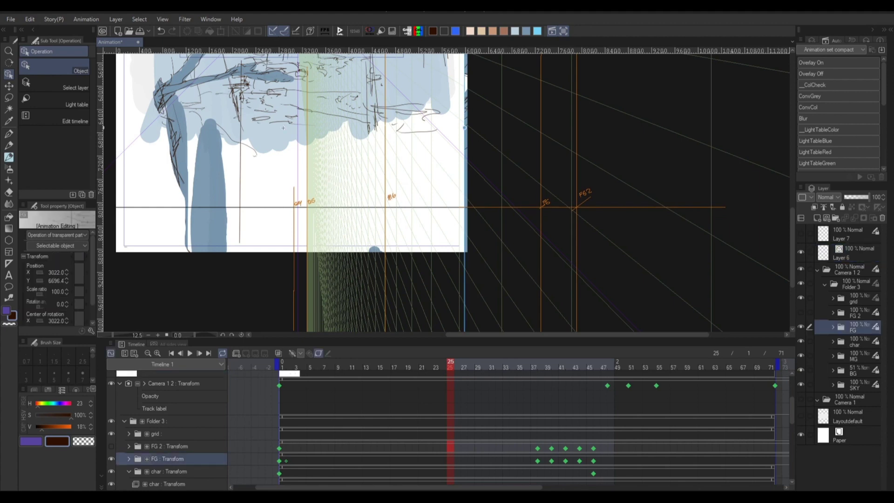
pyautogui.click(111, 353)
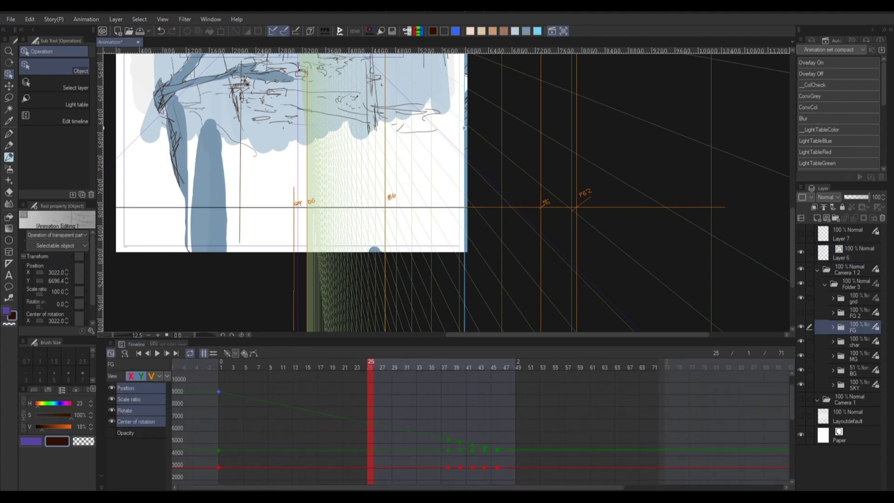